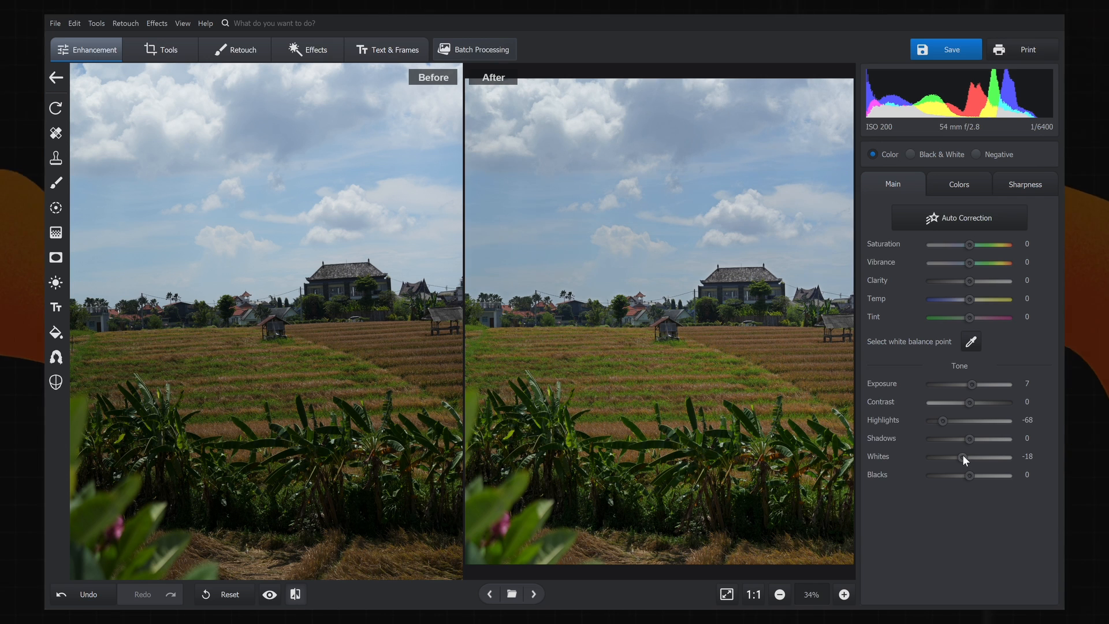
# - Set the photo's temperature to -9 and saturation to -16, and raise its vibrance slightly
pyautogui.moveTo(972, 299); pyautogui.dragTo(965, 299)
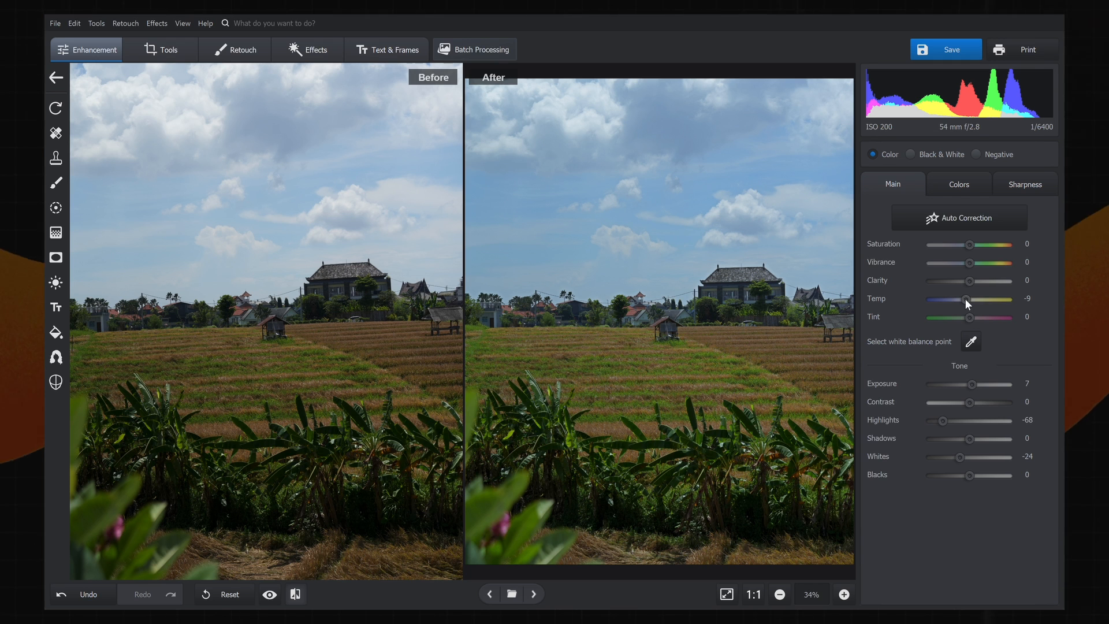
pyautogui.moveTo(968, 244); pyautogui.dragTo(963, 244)
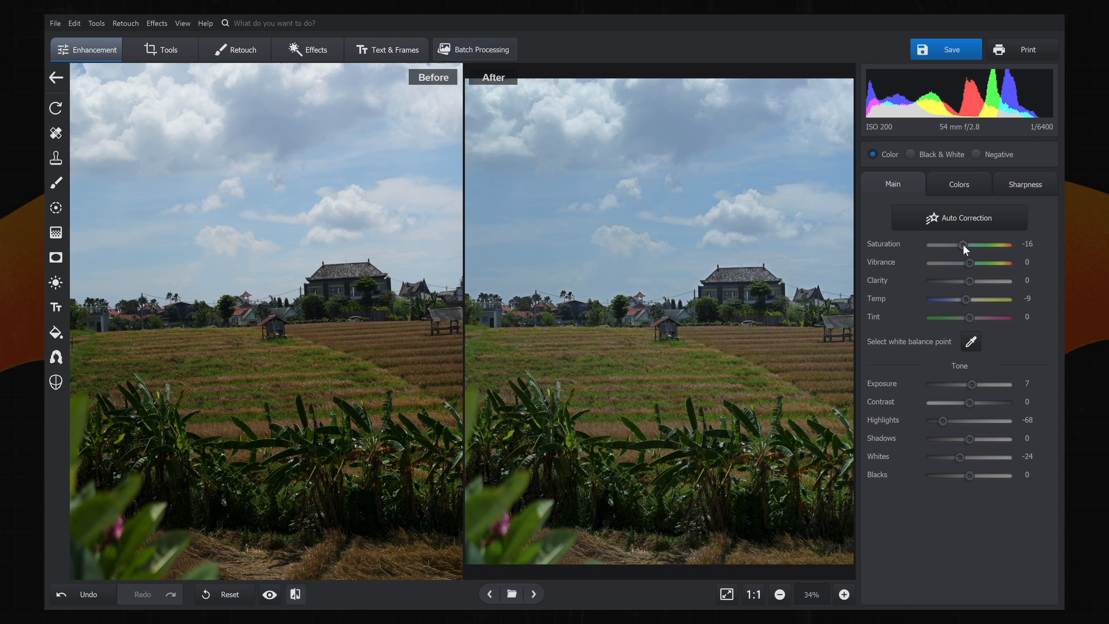
pyautogui.moveTo(968, 263); pyautogui.dragTo(972, 258)
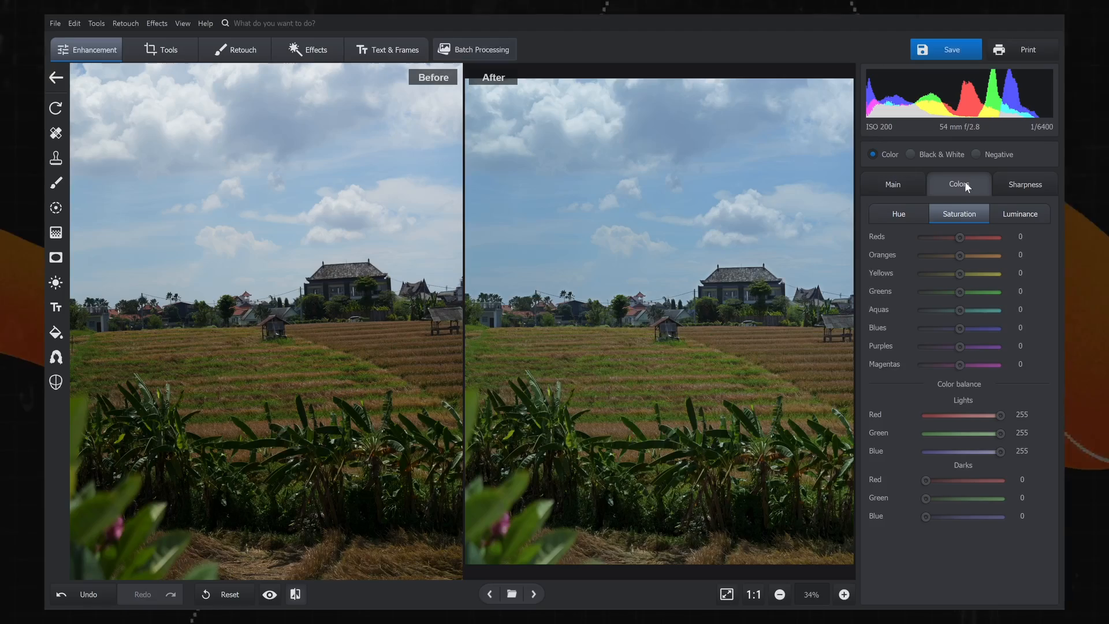
# - Shift the hue of the greens to -29 and fine-tune the hue of the yellows slightly
pyautogui.click(906, 219)
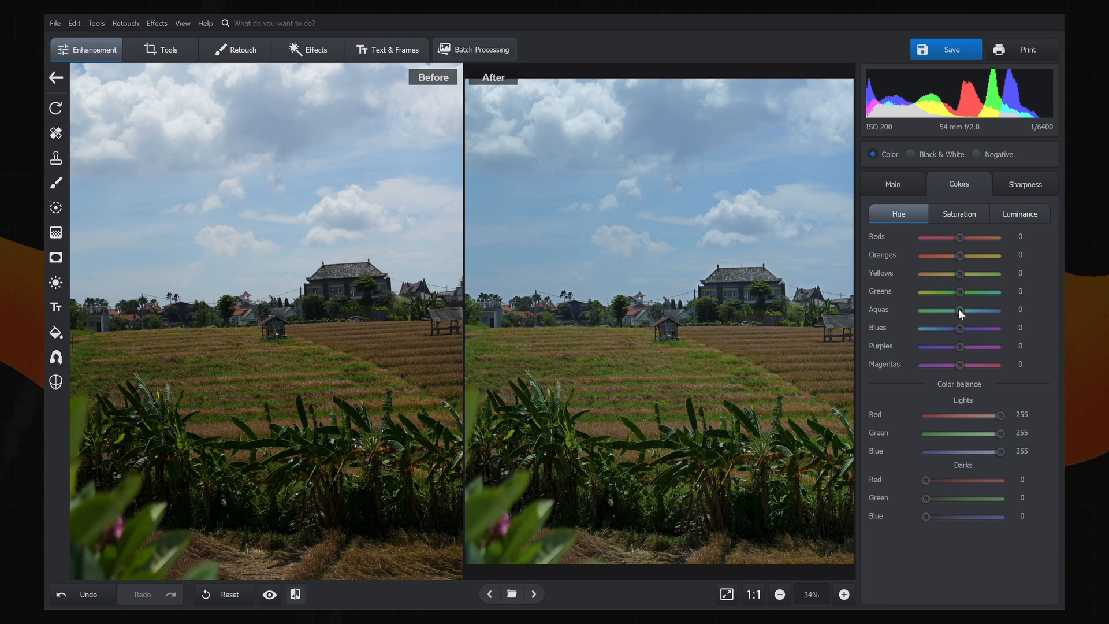
pyautogui.moveTo(957, 290); pyautogui.dragTo(945, 290)
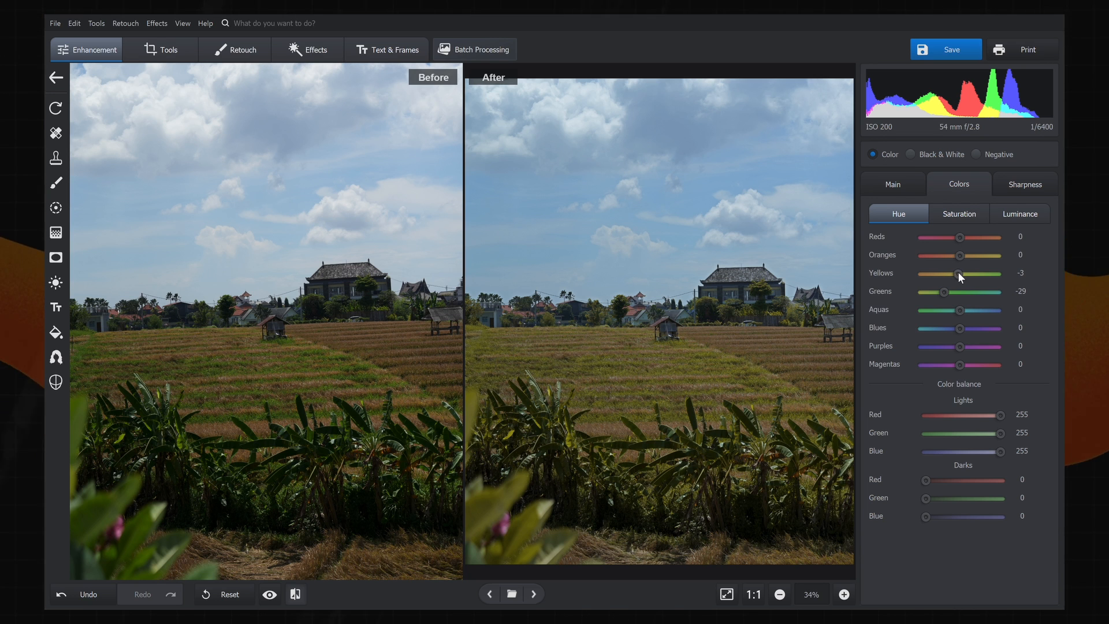
pyautogui.moveTo(958, 271); pyautogui.dragTo(966, 272)
# - Reduce the saturation of the greens to -72 and raise the saturation of the blues slightly
pyautogui.click(964, 213)
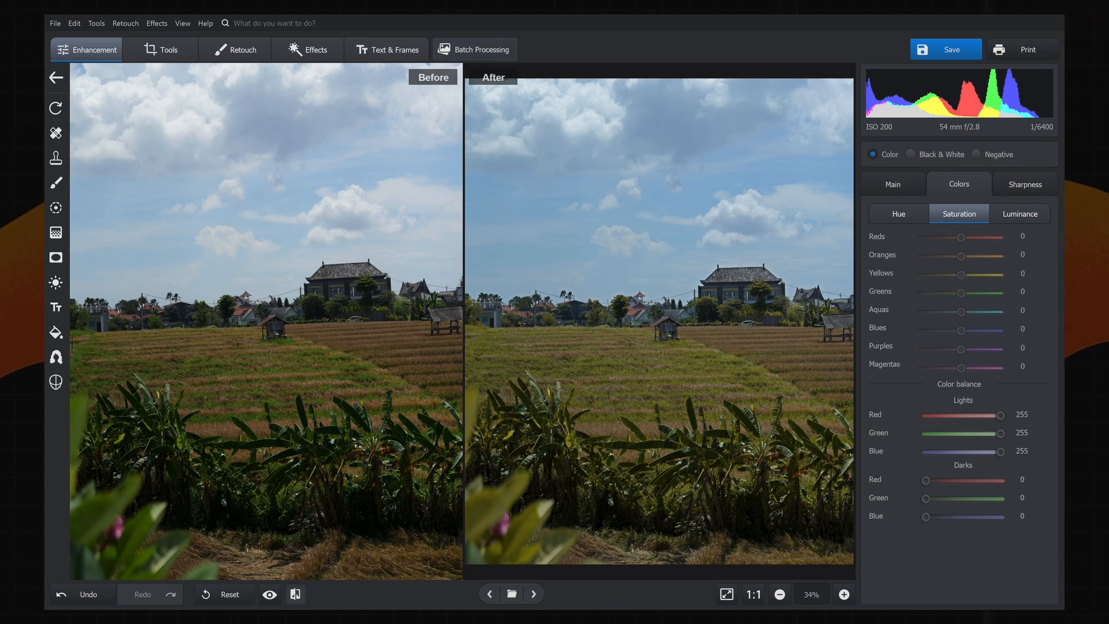
pyautogui.moveTo(961, 292); pyautogui.dragTo(934, 294)
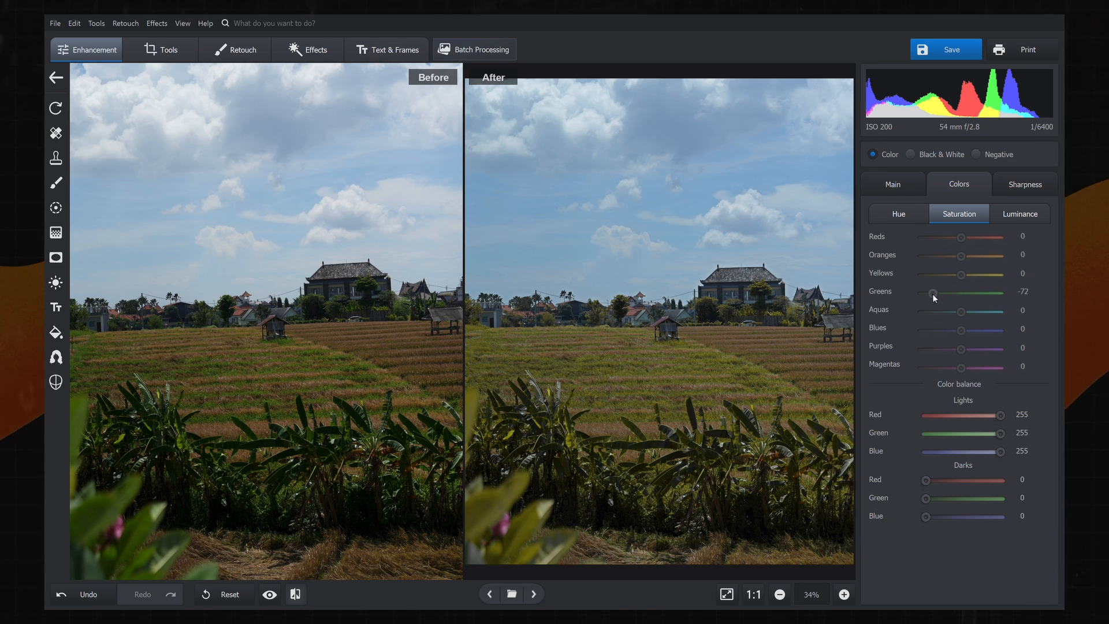
pyautogui.click(962, 331)
pyautogui.moveTo(962, 331); pyautogui.dragTo(967, 332)
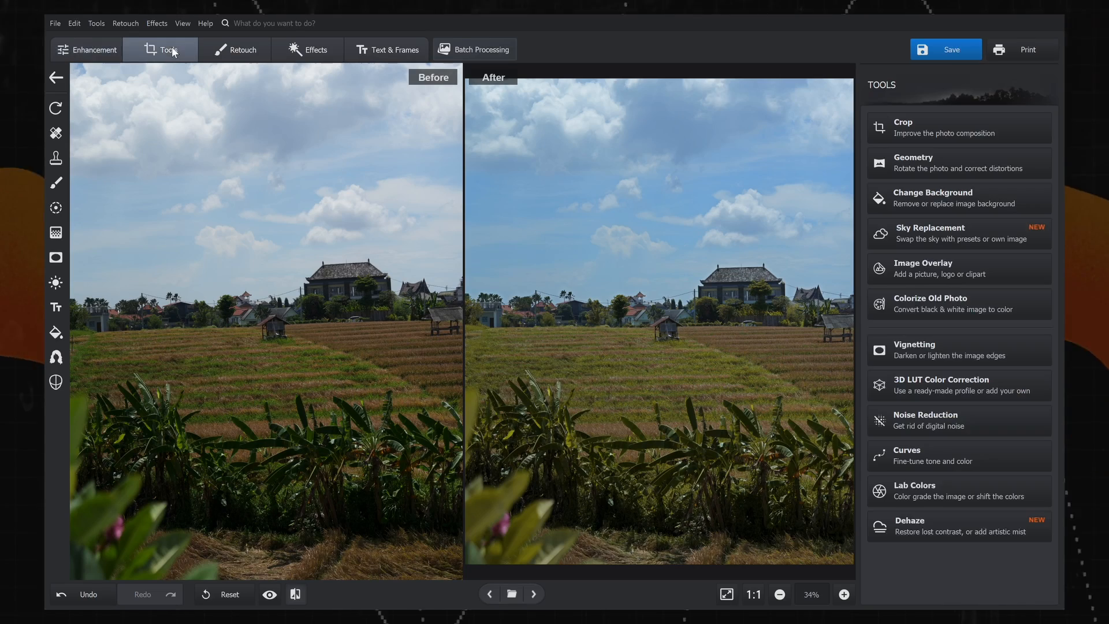
# - Apply a gentle S-shaped RGB curve with brighter highlights, darker shadows and a slightly lifted black point
pyautogui.click(1000, 461)
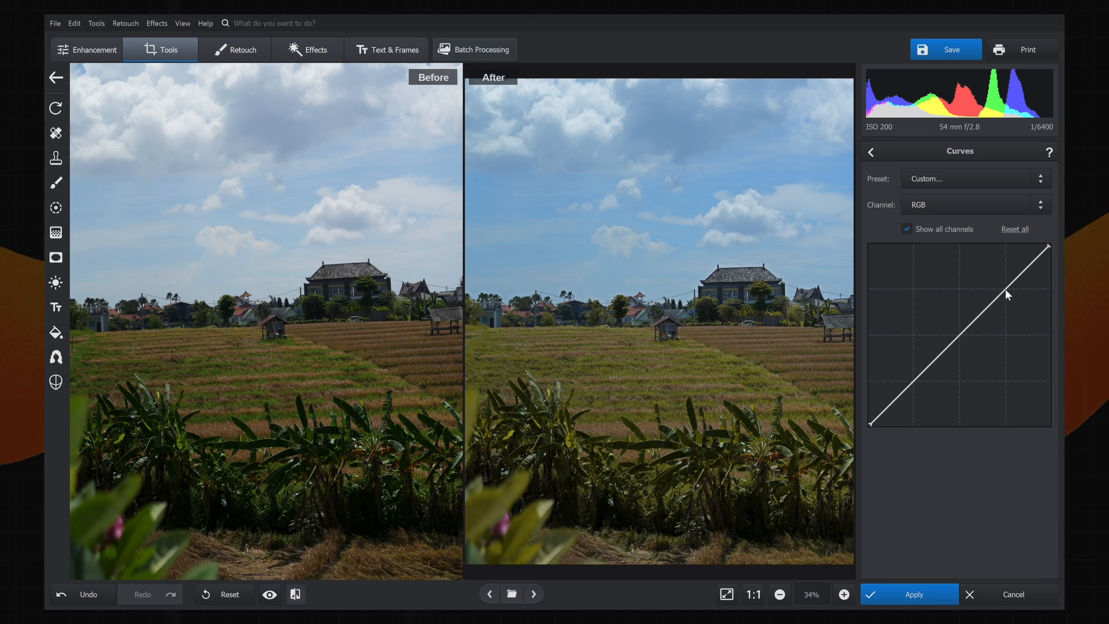
pyautogui.moveTo(1005, 288); pyautogui.dragTo(1004, 285)
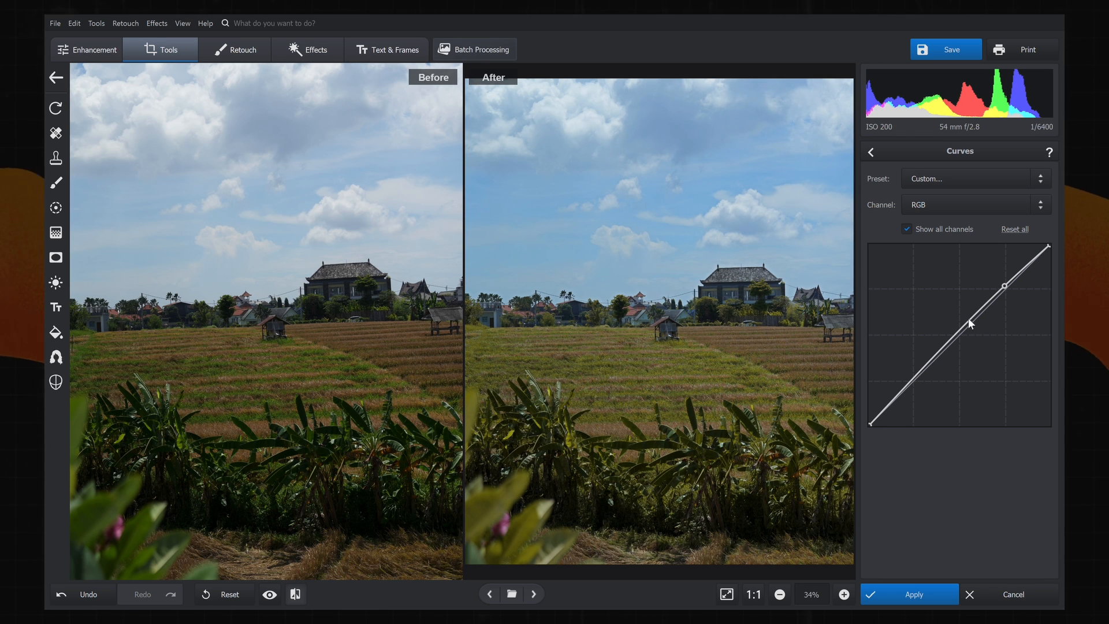
pyautogui.moveTo(910, 380); pyautogui.dragTo(916, 383)
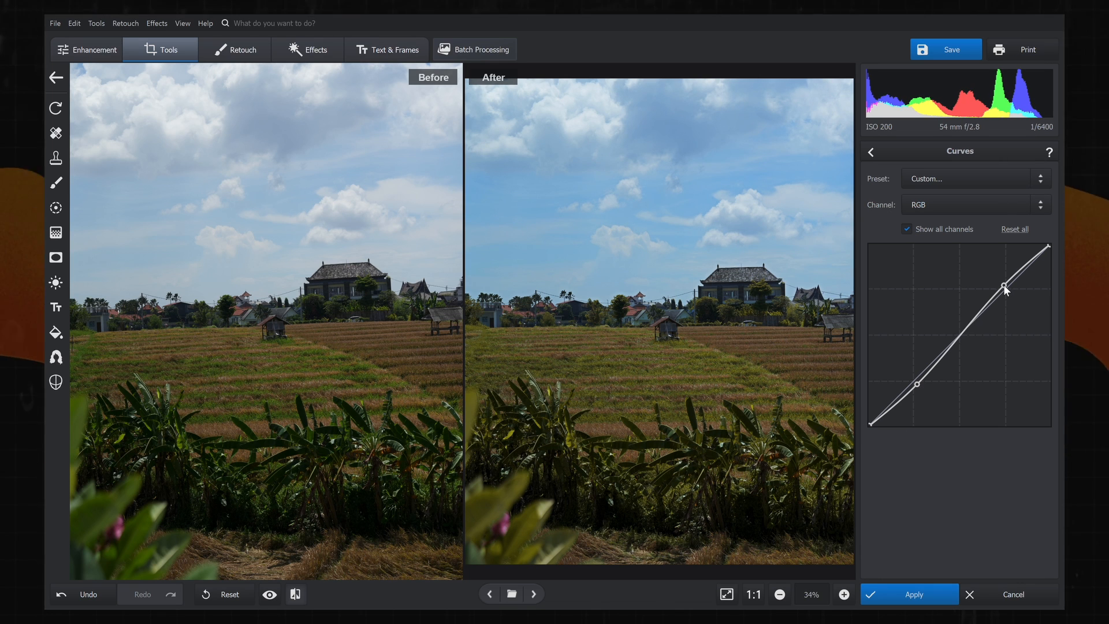
pyautogui.moveTo(871, 424); pyautogui.dragTo(867, 417)
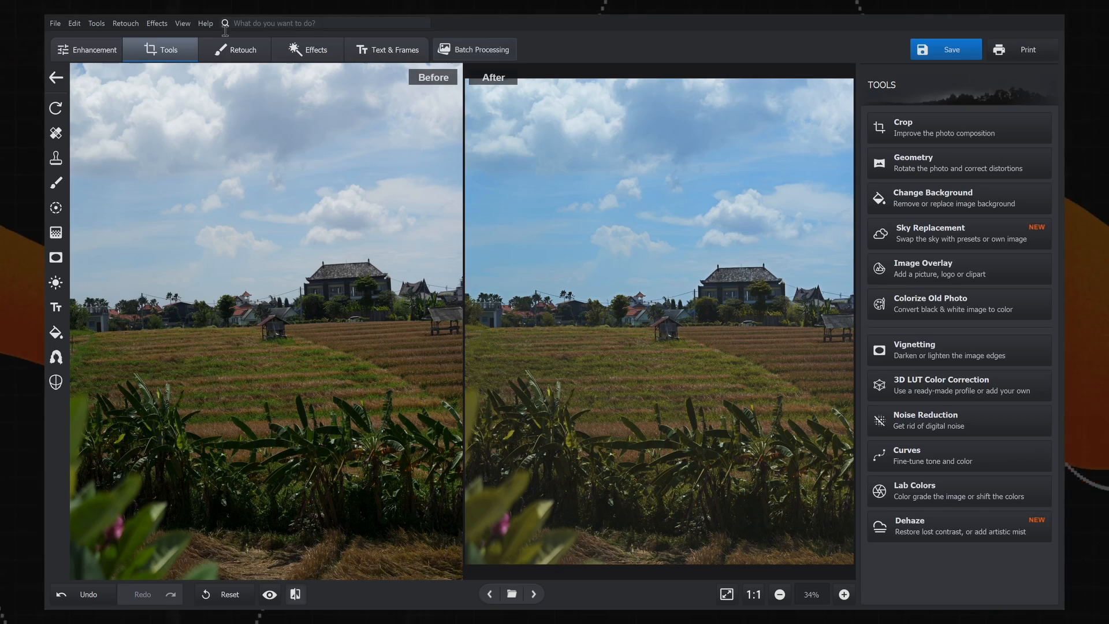
# - Add a radial filter as a wide flat ellipse covering the field and spanning the photo's full width
pyautogui.click(237, 49)
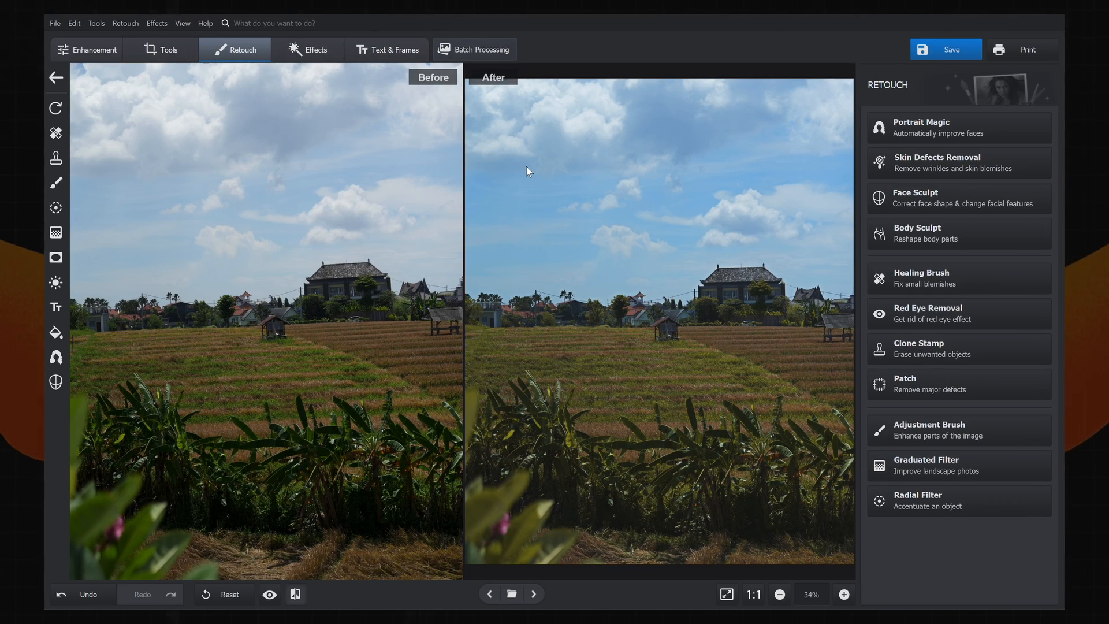
pyautogui.click(898, 496)
pyautogui.click(710, 452)
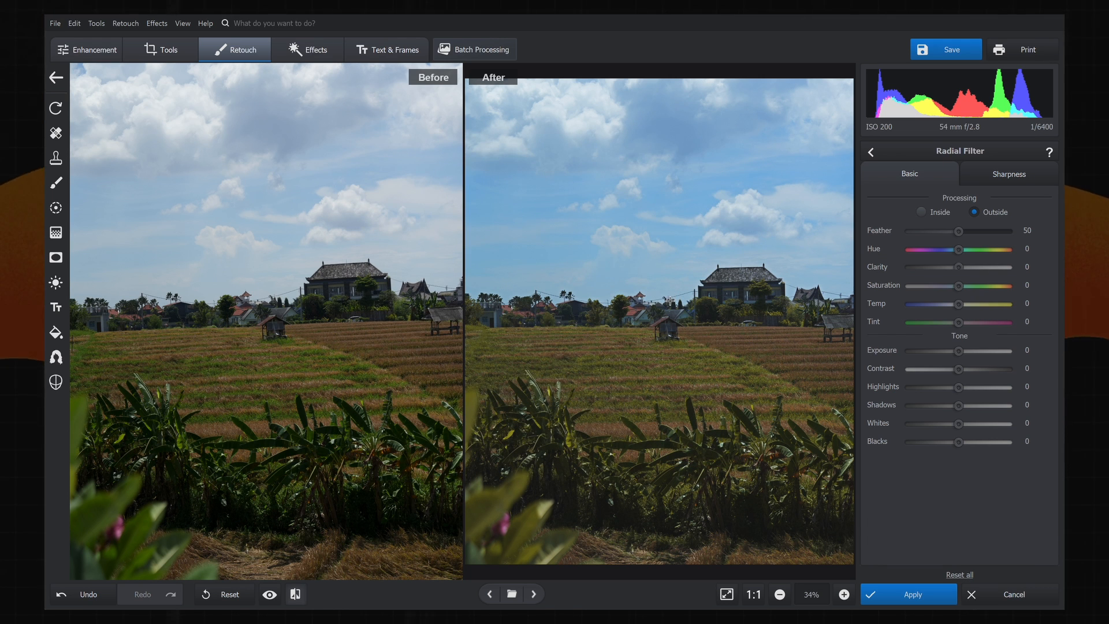
pyautogui.moveTo(639, 399); pyautogui.dragTo(743, 443)
pyautogui.moveTo(469, 316); pyautogui.dragTo(662, 377)
# - Set the radial filter's feather to 92 and its outside exposure to -13, and apply it
pyautogui.moveTo(958, 231); pyautogui.dragTo(998, 234)
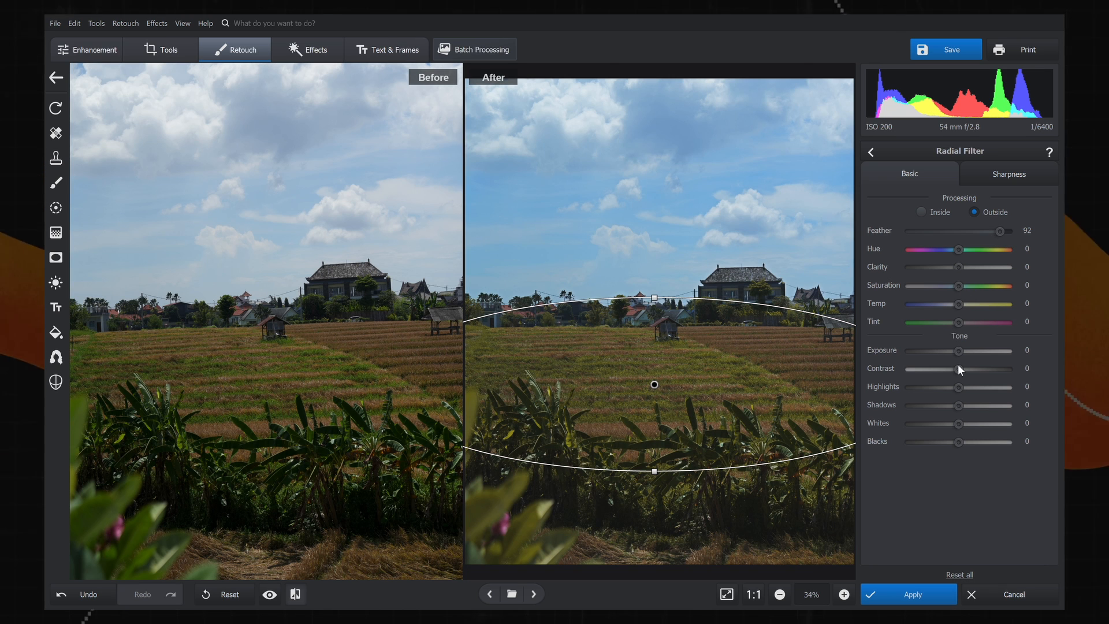
pyautogui.moveTo(958, 350); pyautogui.dragTo(952, 352)
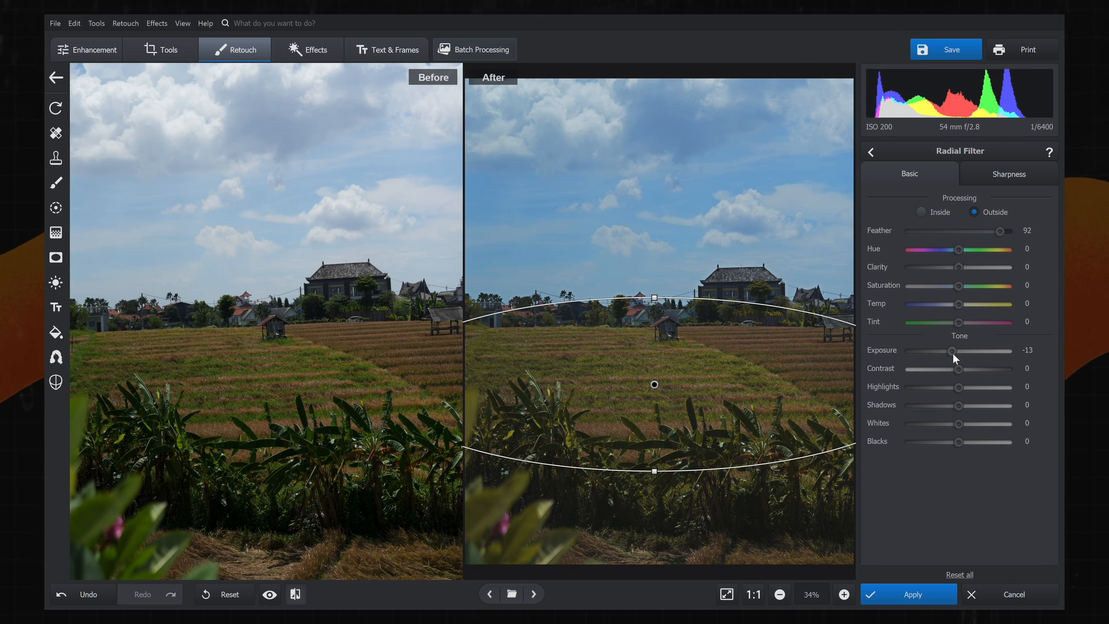
pyautogui.click(918, 593)
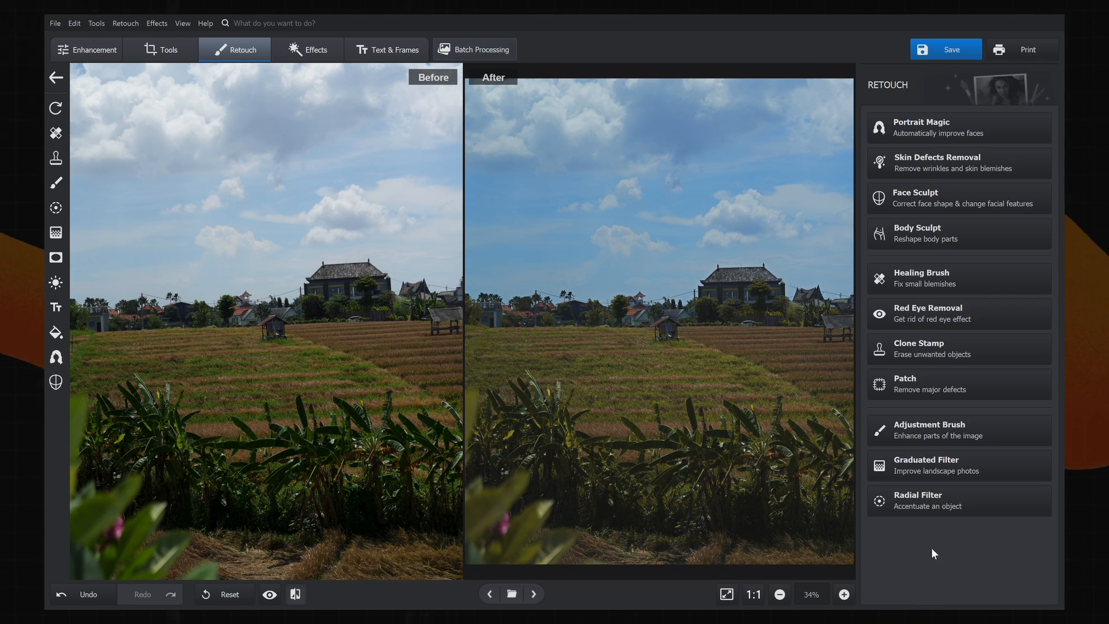
# - Apply a horizontal graduated filter over the sky, fading out across the field, with exposure -26 and contrast 18
pyautogui.click(934, 468)
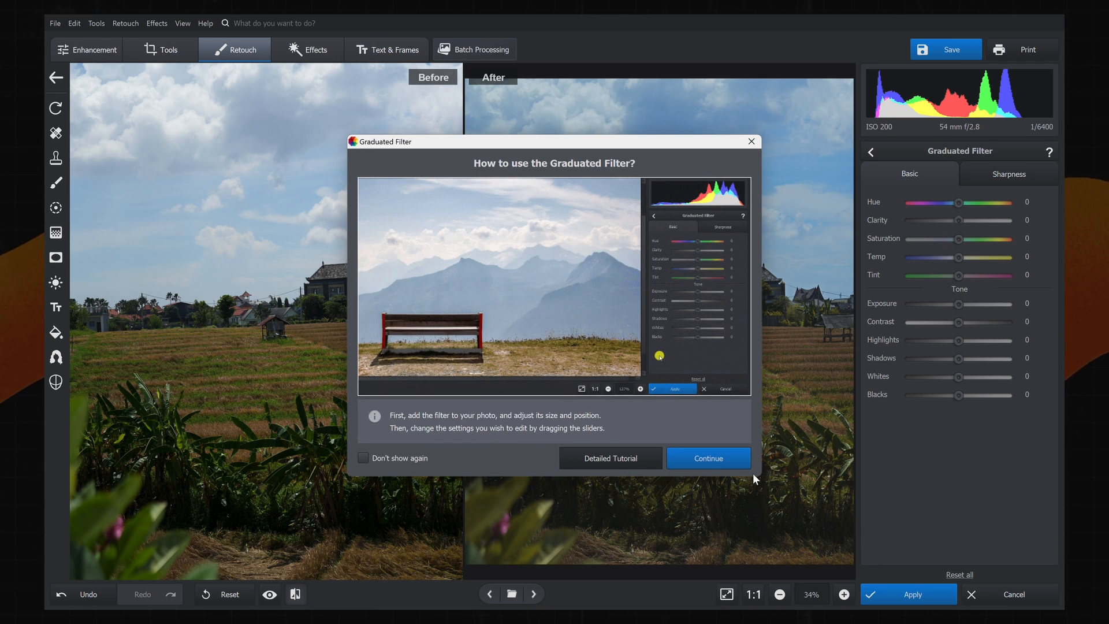
pyautogui.click(715, 456)
pyautogui.moveTo(665, 240); pyautogui.dragTo(664, 357)
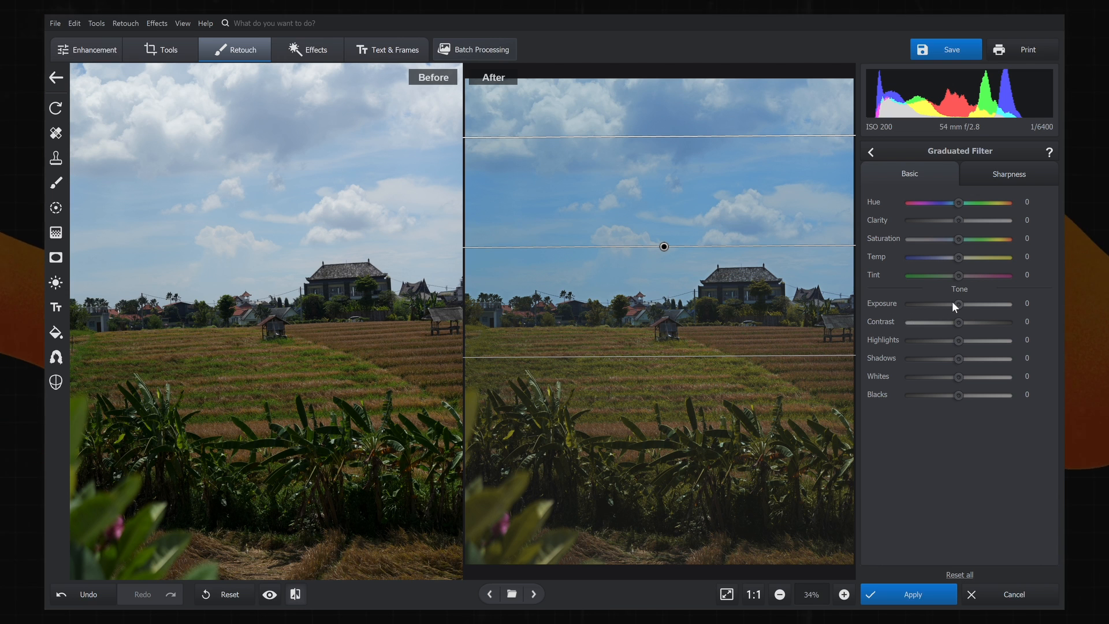
pyautogui.moveTo(955, 302); pyautogui.dragTo(947, 301)
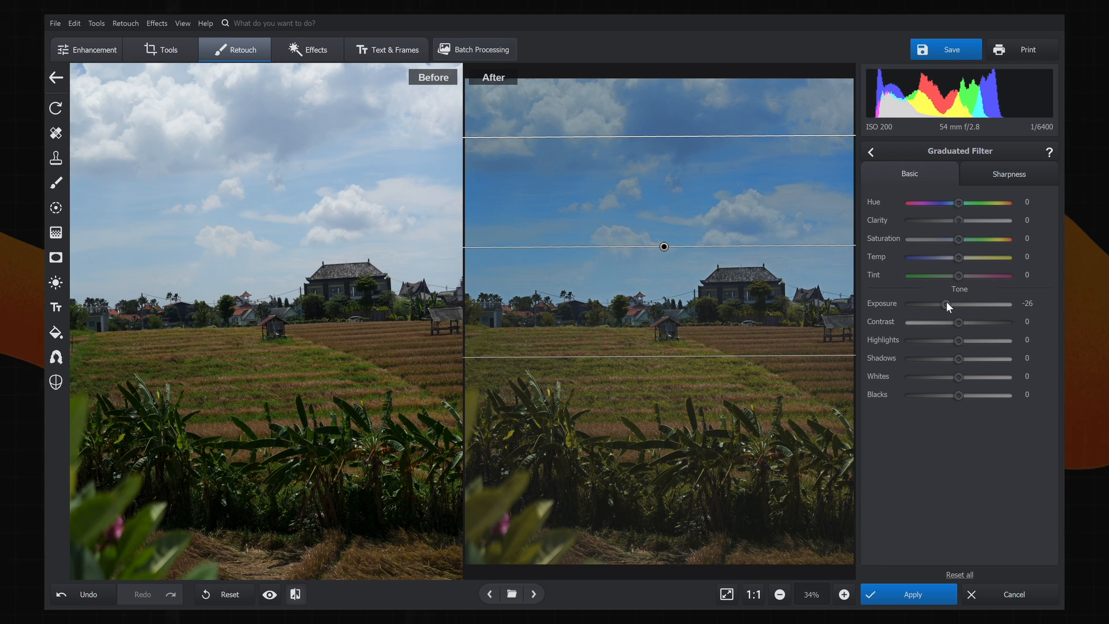
pyautogui.moveTo(958, 321); pyautogui.dragTo(967, 321)
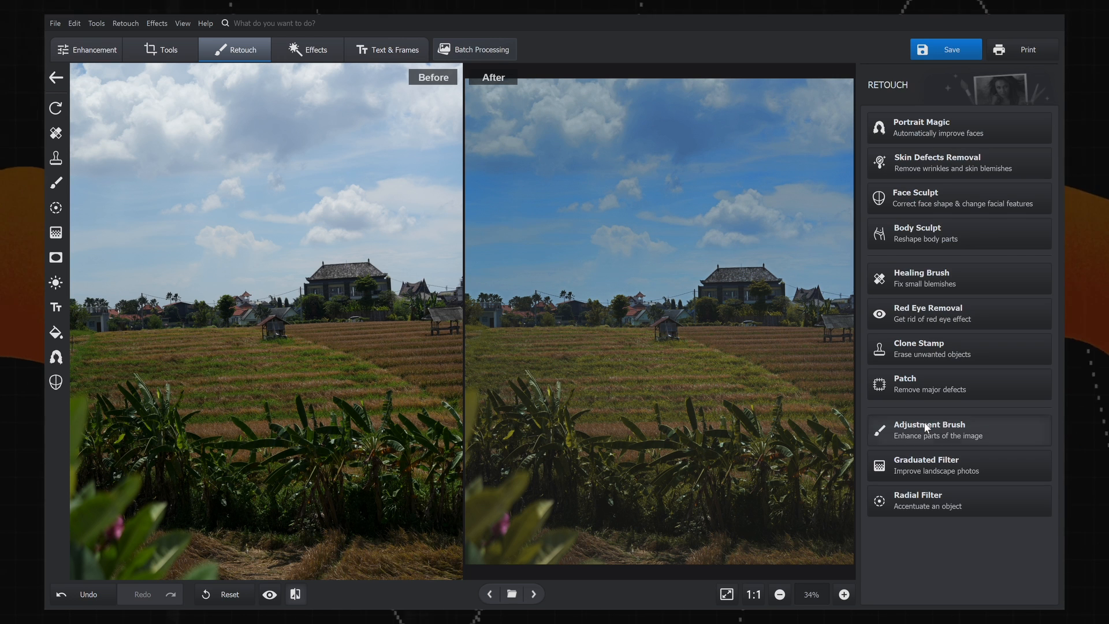
# - Start the Adjustment Brush with size 19 and feather 99
pyautogui.click(924, 423)
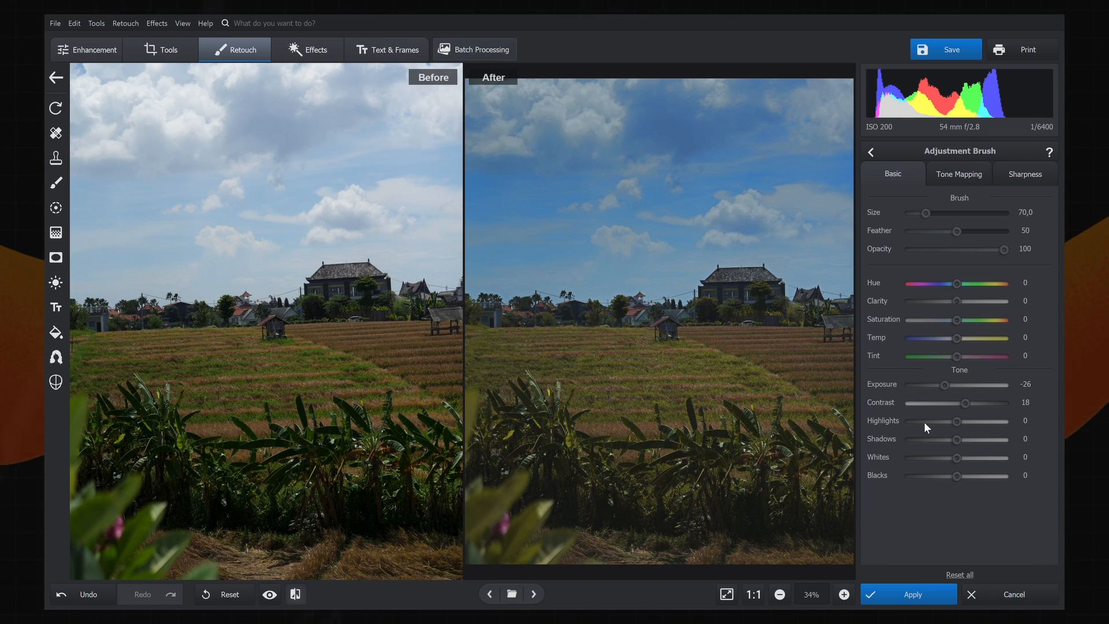
pyautogui.moveTo(923, 214); pyautogui.dragTo(918, 215)
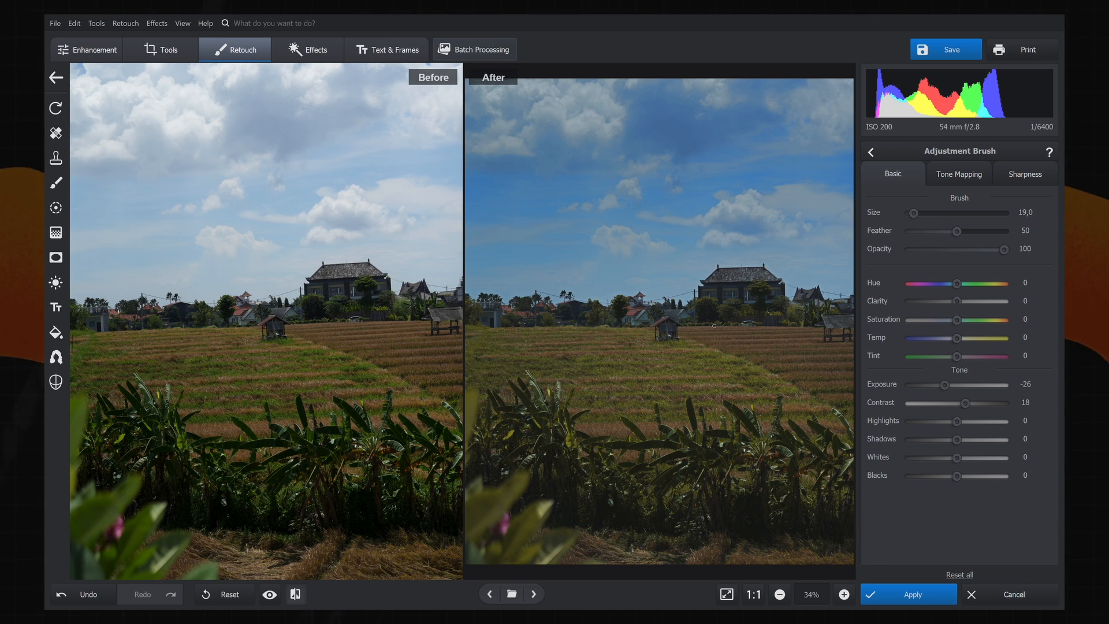
pyautogui.click(999, 231)
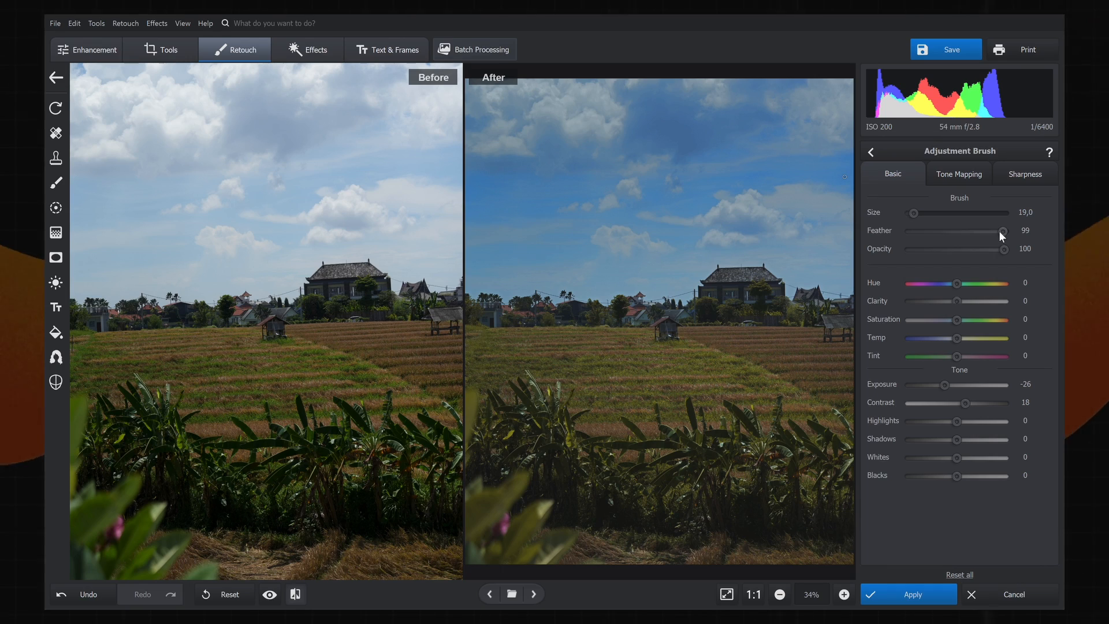
# - Brush over the shaded front of the small hut in the field, setting the brushed area's exposure to 14 and contrast to 1
pyautogui.click(844, 594)
pyautogui.click(844, 594)
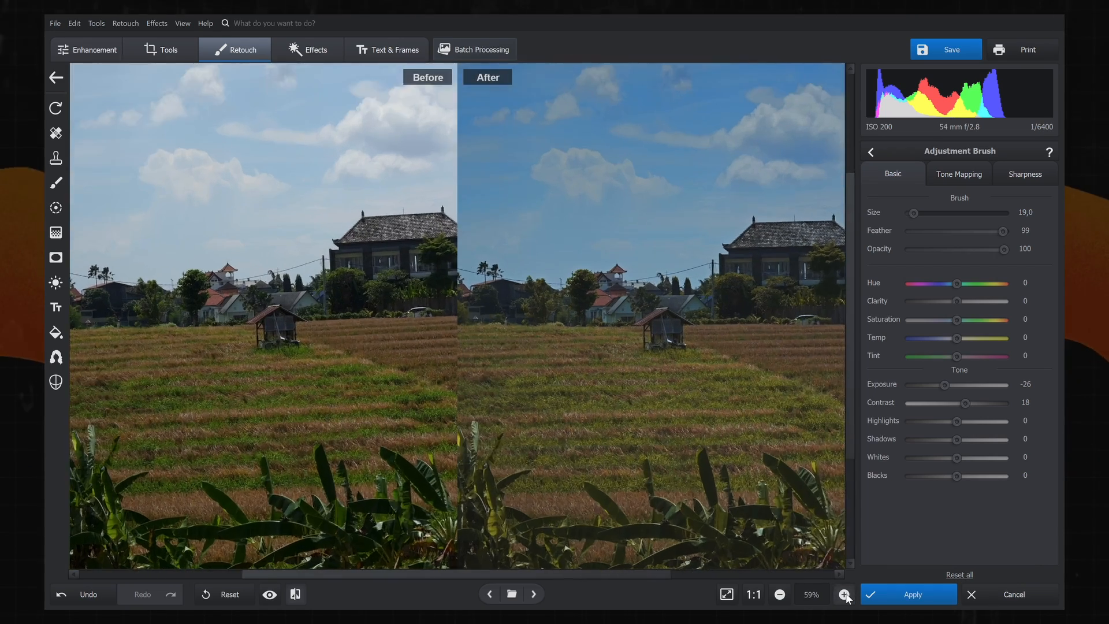
pyautogui.click(844, 595)
pyautogui.click(844, 594)
pyautogui.click(844, 595)
pyautogui.click(844, 595)
pyautogui.click(844, 594)
pyautogui.click(844, 595)
pyautogui.moveTo(604, 347)
pyautogui.mouseDown()
pyautogui.moveTo(648, 373)
pyautogui.moveTo(680, 353)
pyautogui.moveTo(803, 324)
pyautogui.moveTo(694, 439)
pyautogui.moveTo(751, 404)
pyautogui.moveTo(777, 353)
pyautogui.mouseUp()
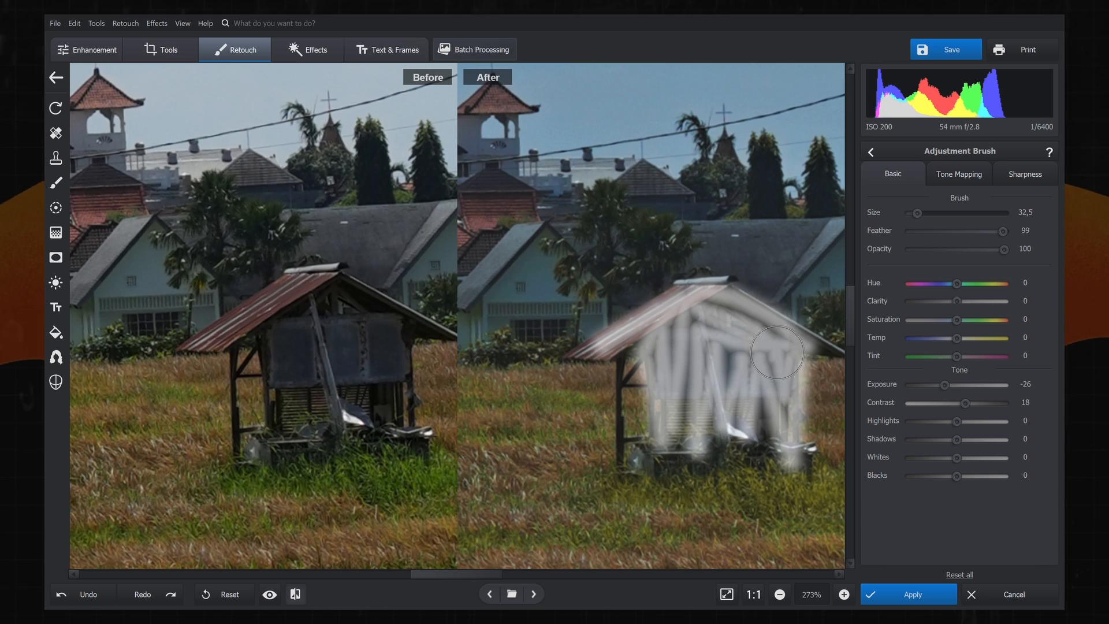
pyautogui.moveTo(964, 402)
pyautogui.mouseDown()
pyautogui.moveTo(952, 383)
pyautogui.moveTo(964, 383)
pyautogui.mouseUp()
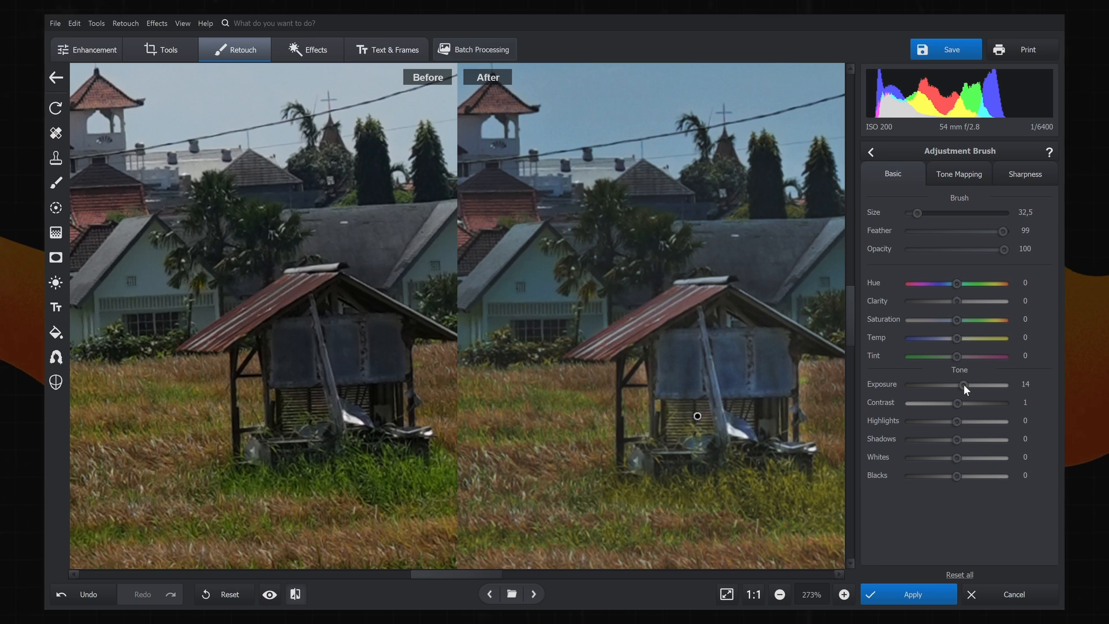